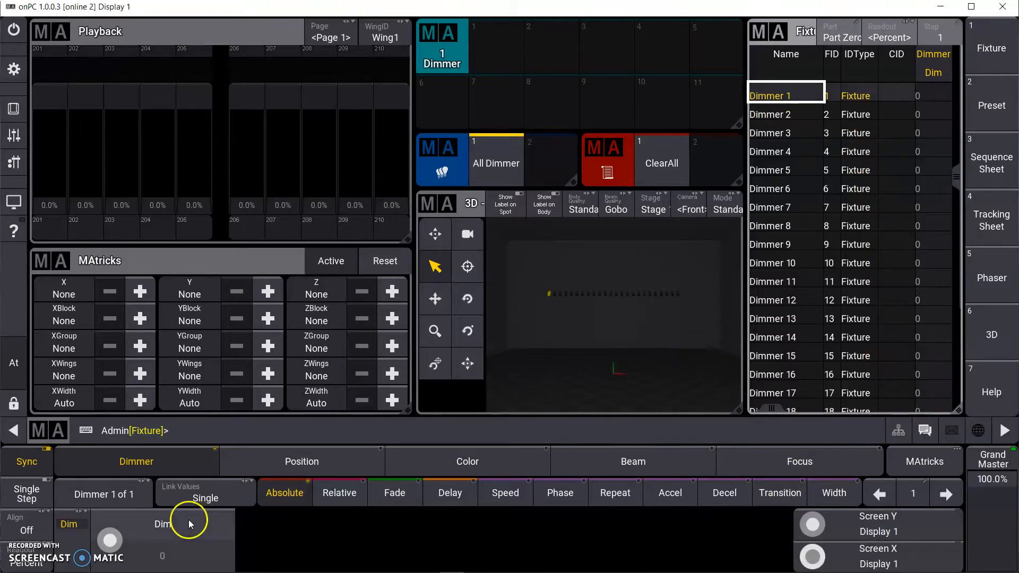
Step: Store Dimmer 1 at 0 percent as dimmer preset 1 and at 100 percent as dimmer preset 2
left_click(101, 542)
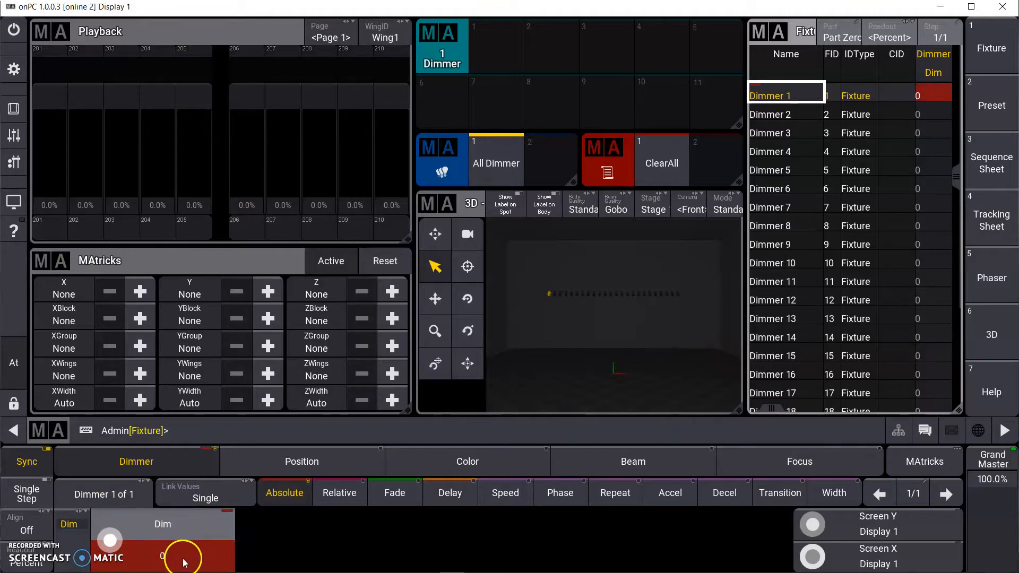
left_click(504, 59)
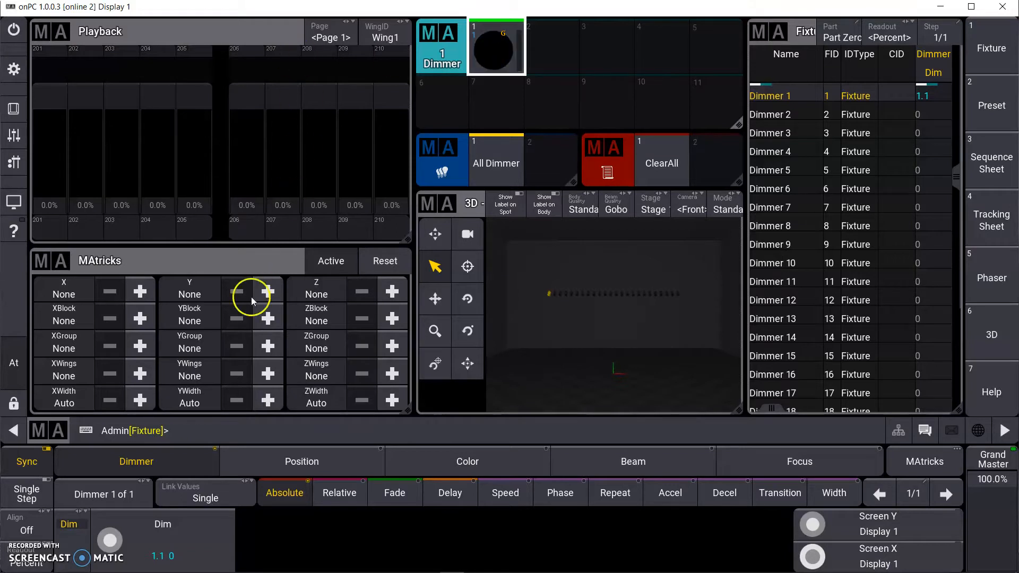
left_click_drag(109, 541, 351, 364)
left_click(553, 52)
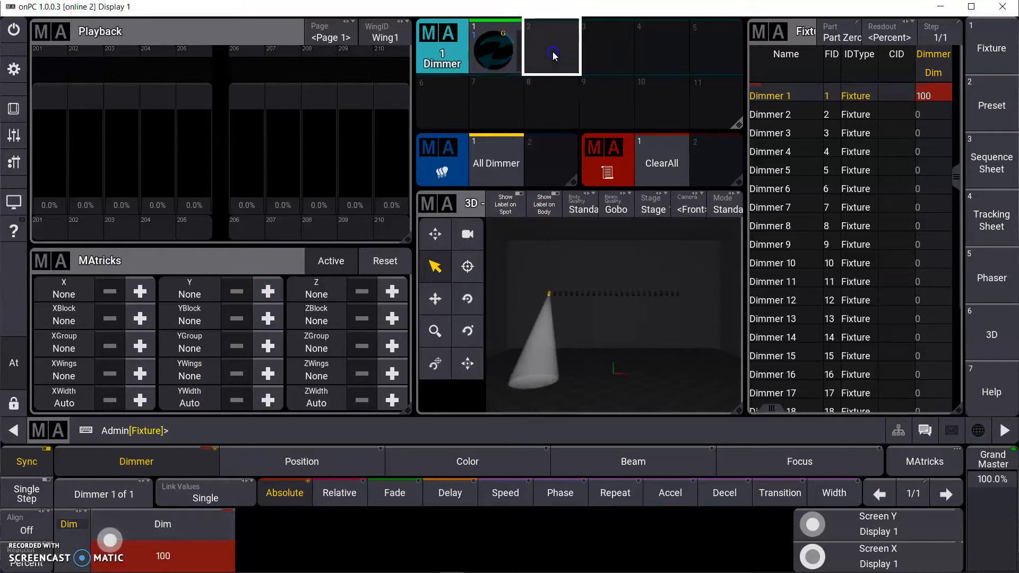
left_click(545, 181)
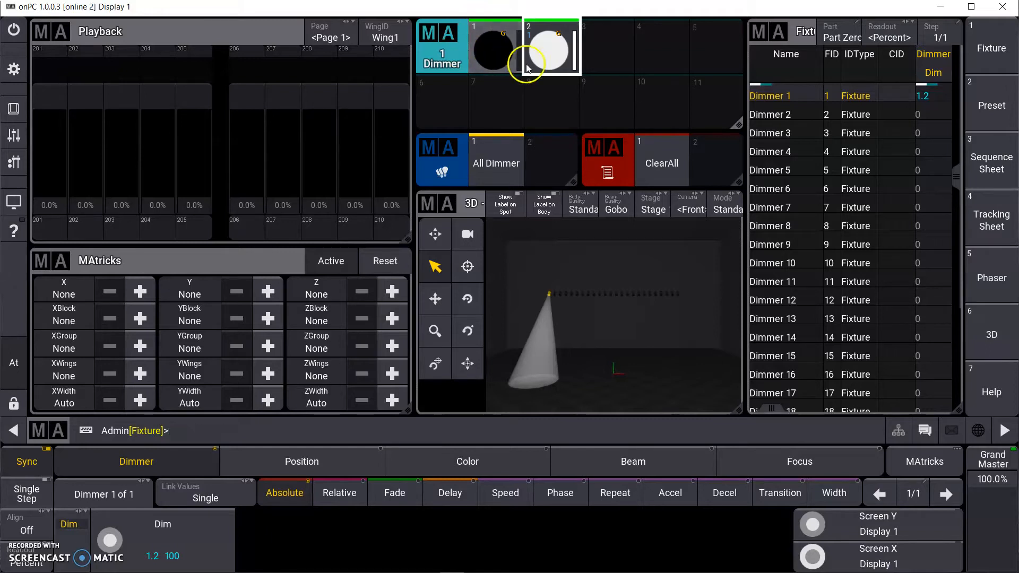
left_click(532, 34)
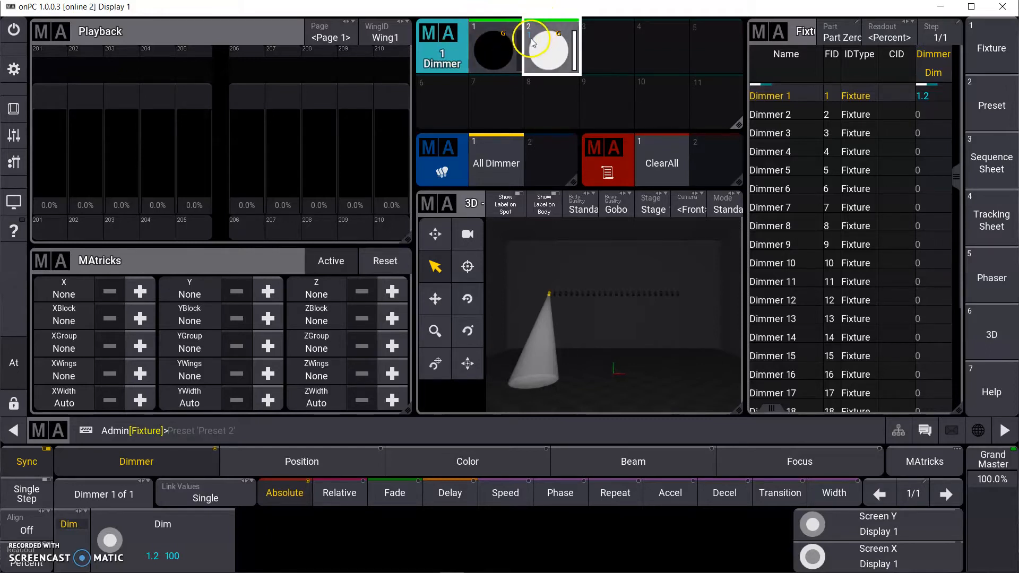
left_click(534, 42)
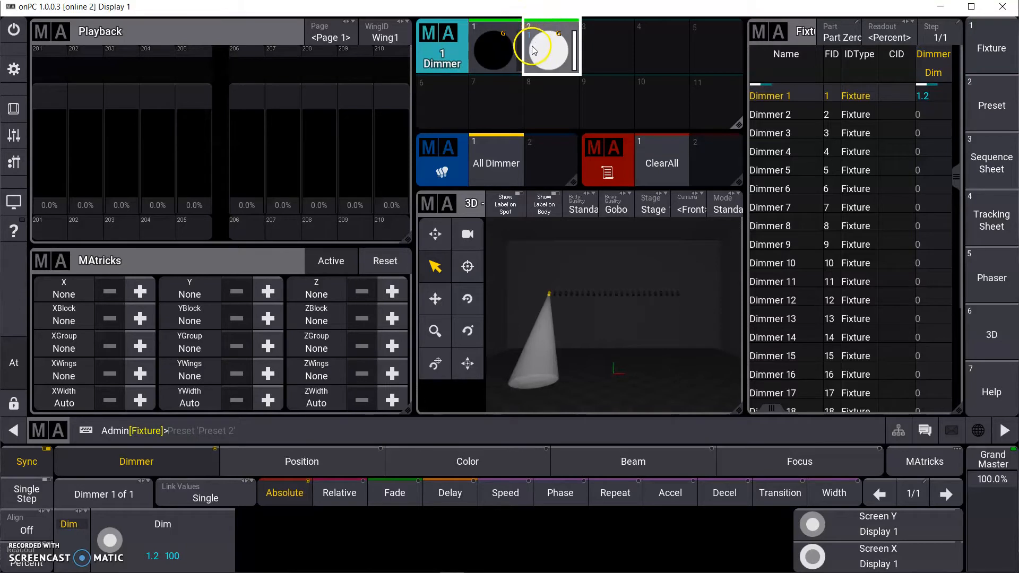
left_click(501, 37)
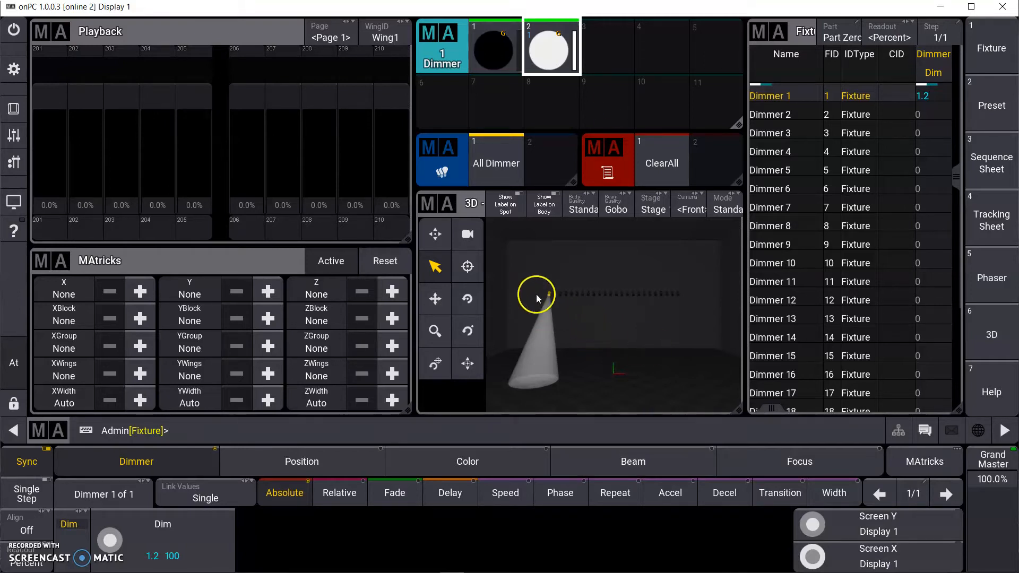
Step: Select all the dimmers on the stage, apply dimmer preset 2 followed by preset 1, and clear the programmer
left_click_drag(533, 280, 709, 336)
left_click(549, 51)
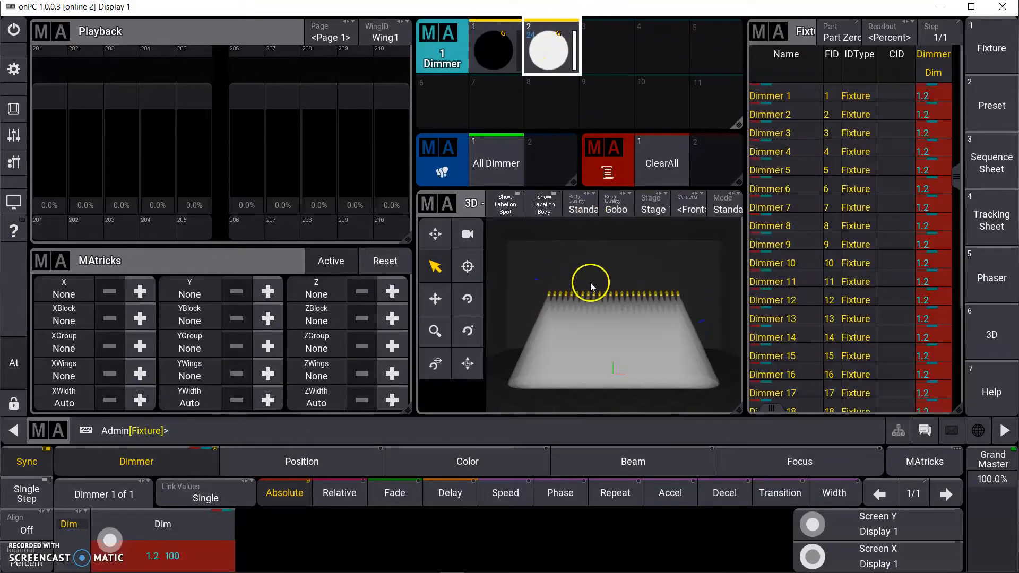
left_click(476, 53)
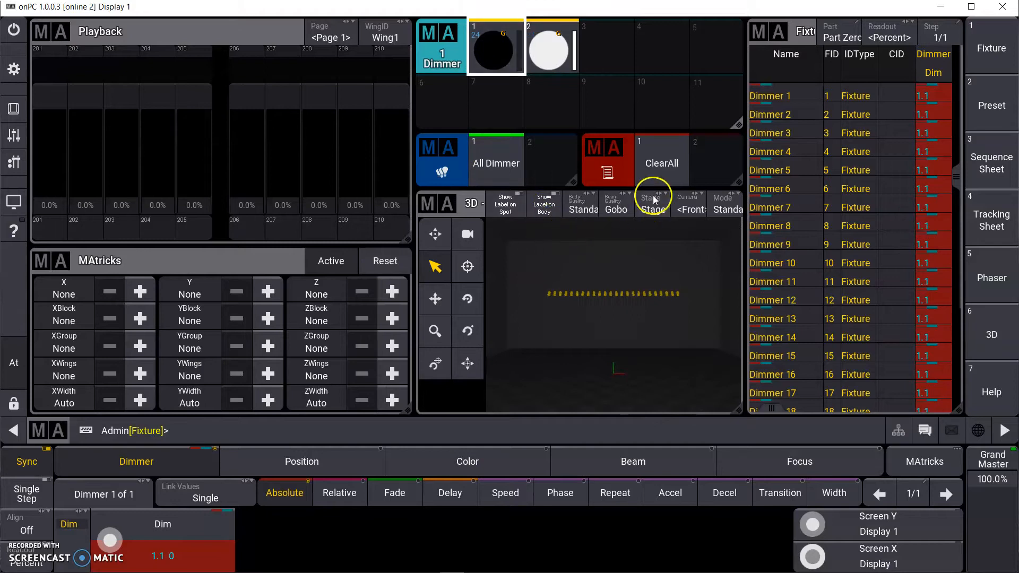
left_click(659, 181)
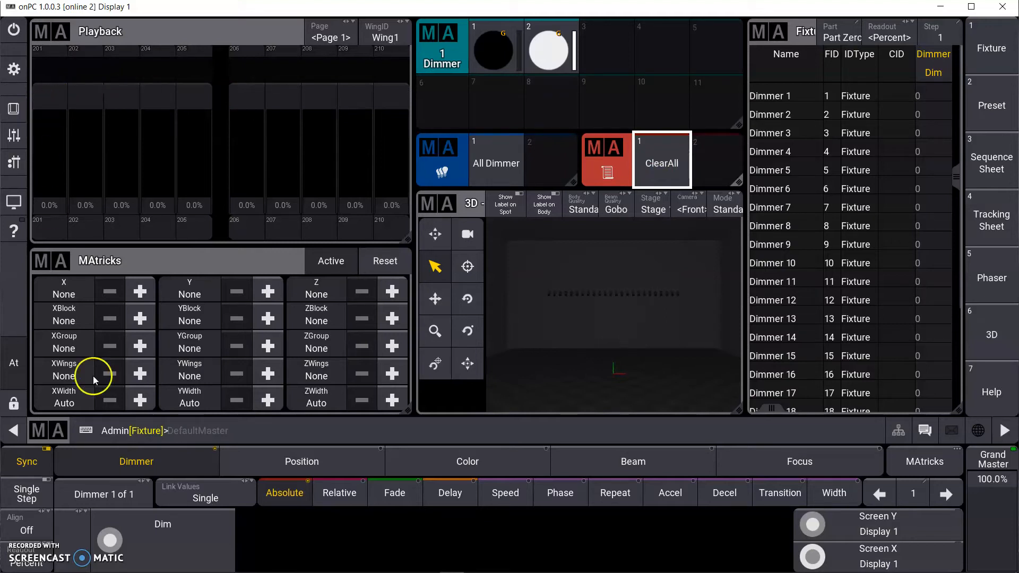
Step: Set Dimmer 1 to 100 percent and store it in dimmer preset 3 using the Selective preset mode
left_click(788, 100)
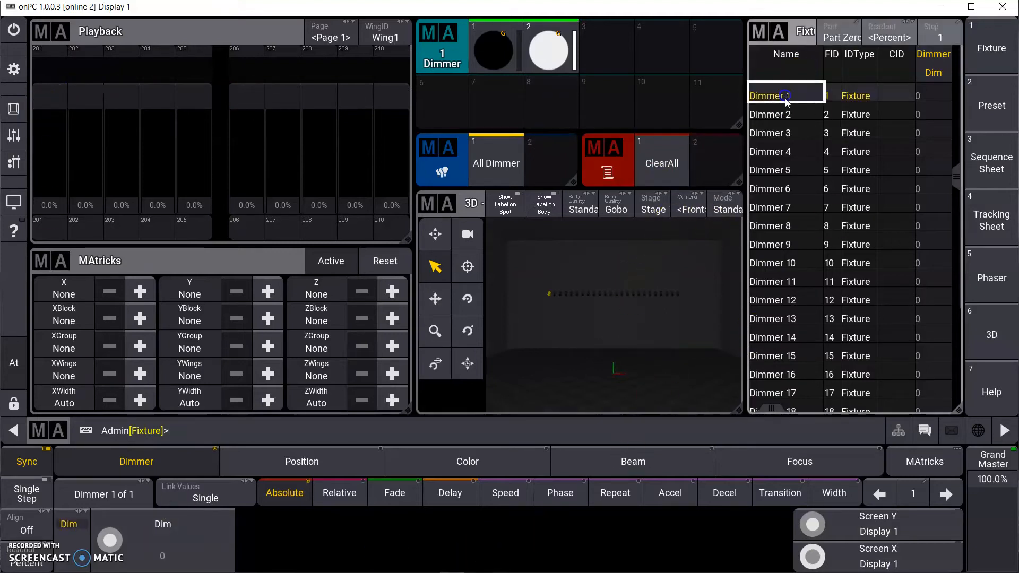
left_click_drag(108, 540, 120, 520)
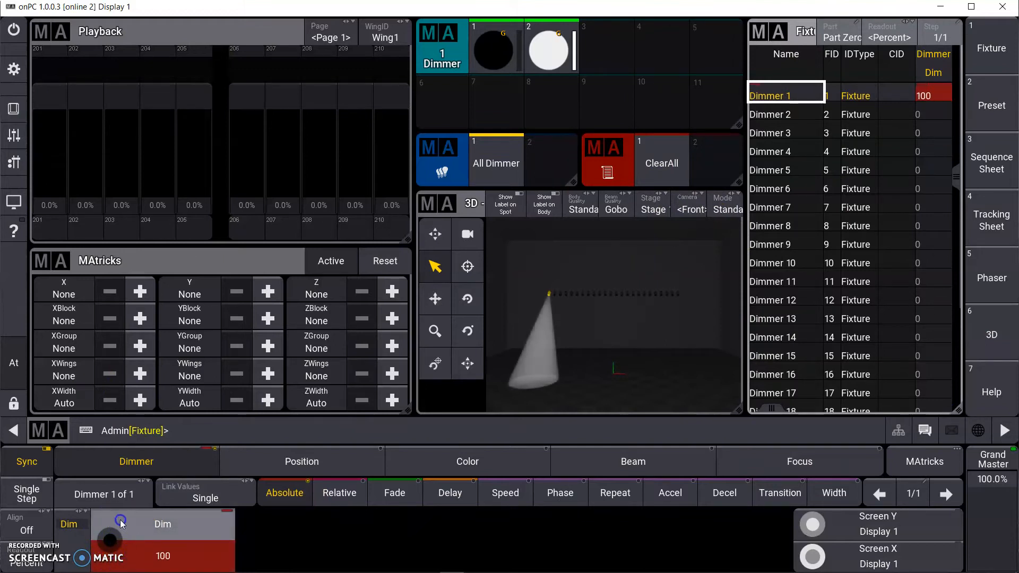
left_click(11, 110)
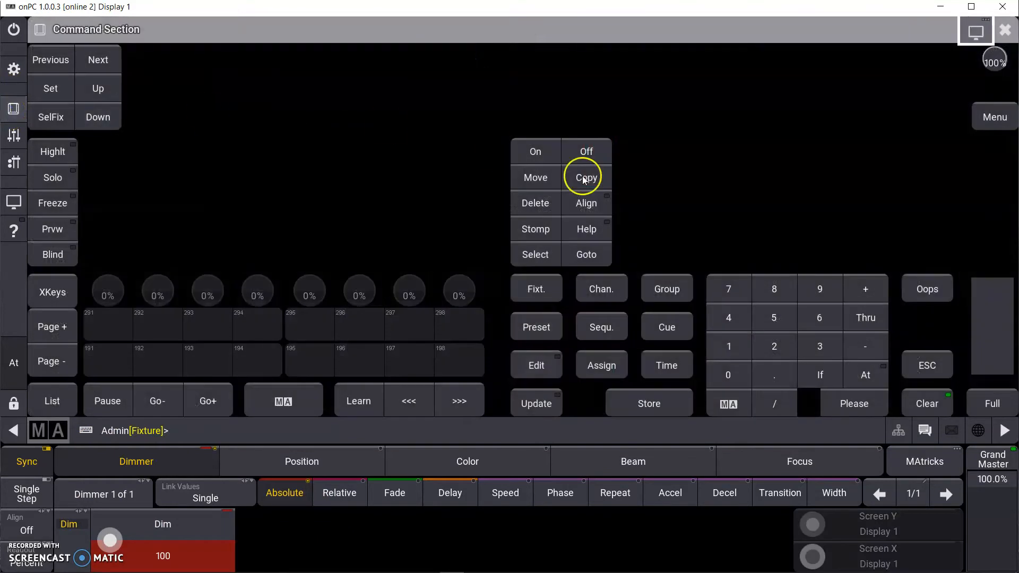
left_click(648, 404)
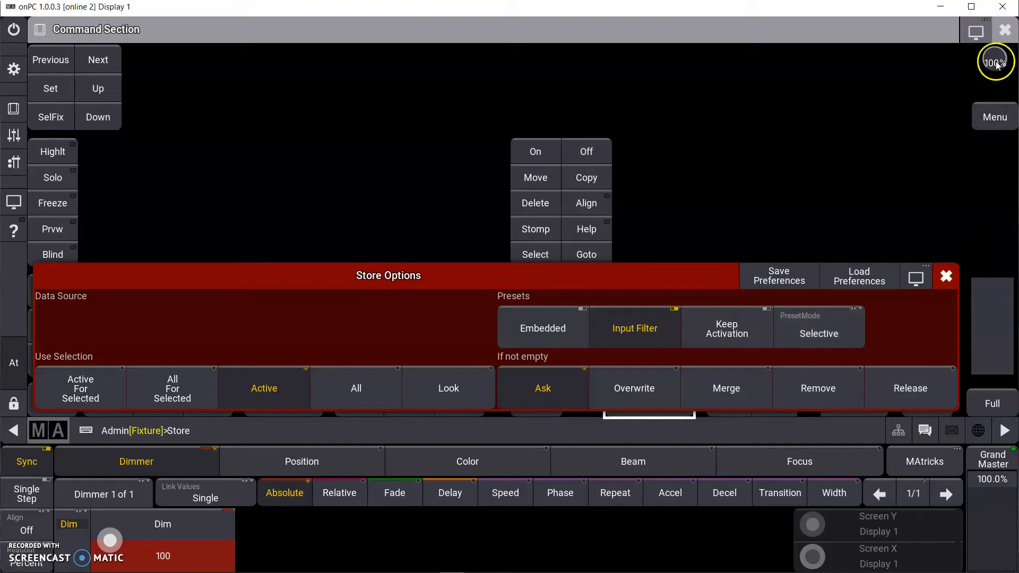
left_click(1004, 33)
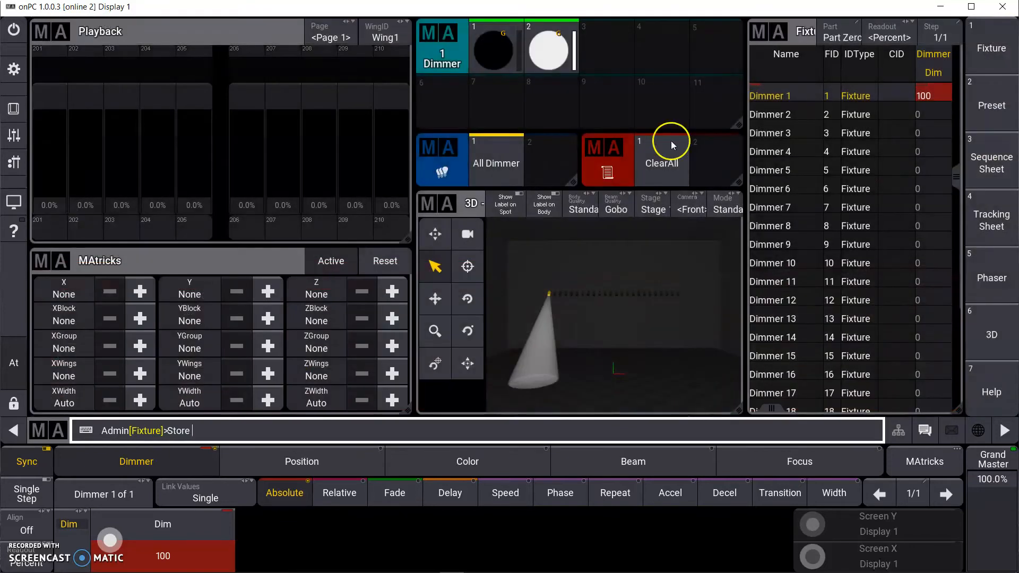
left_click(607, 58)
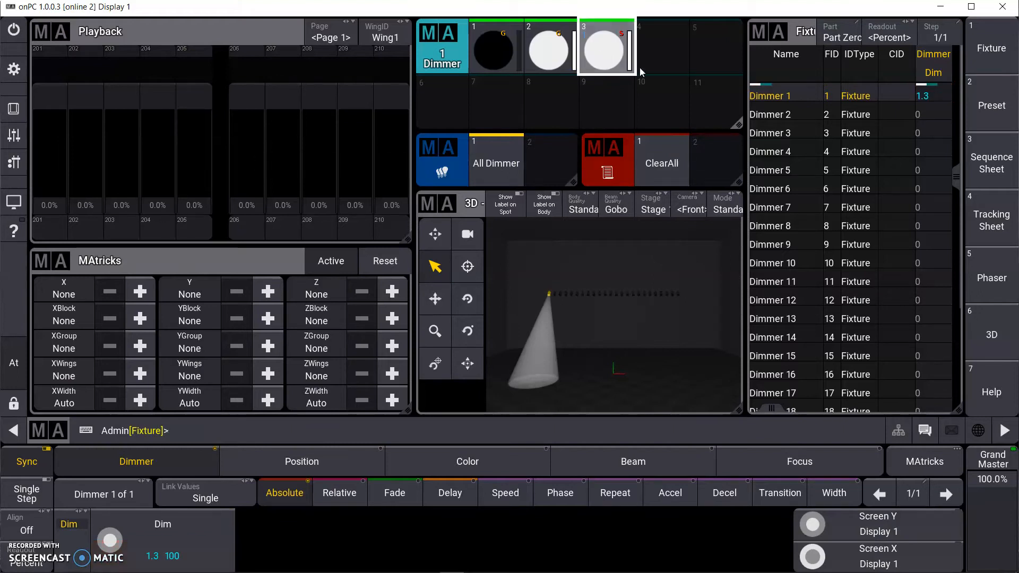
Step: Clear the programmer, try selective preset 3 and global preset 2 on all the dimmers, and clear everything again
left_click(661, 160)
left_click_drag(537, 279, 711, 321)
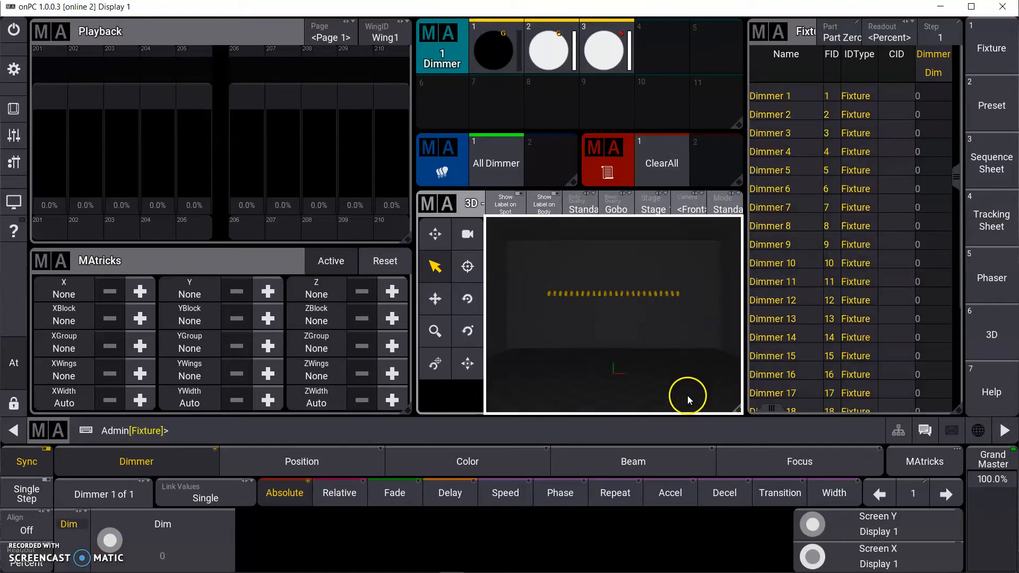
left_click(608, 60)
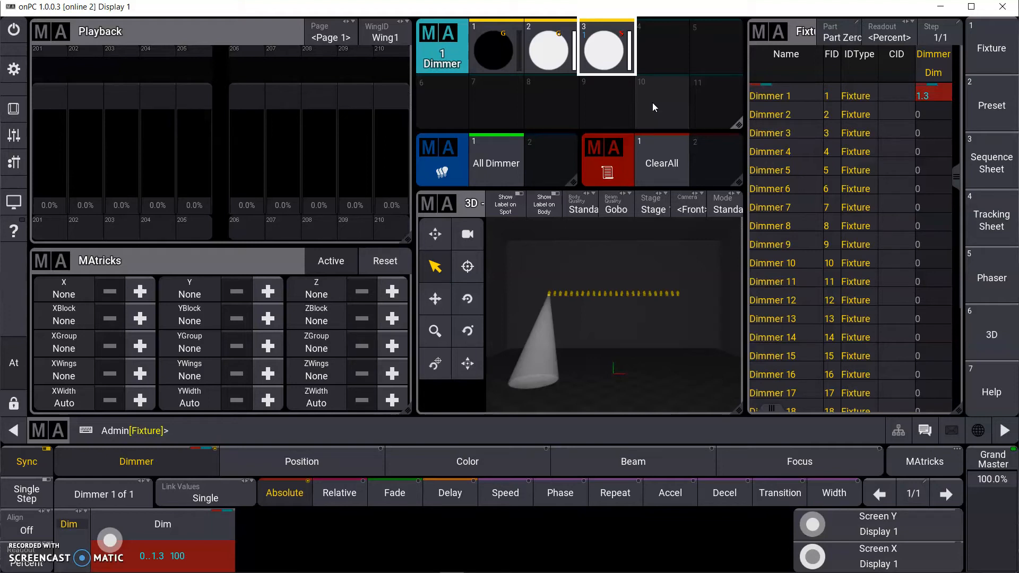
left_click(541, 68)
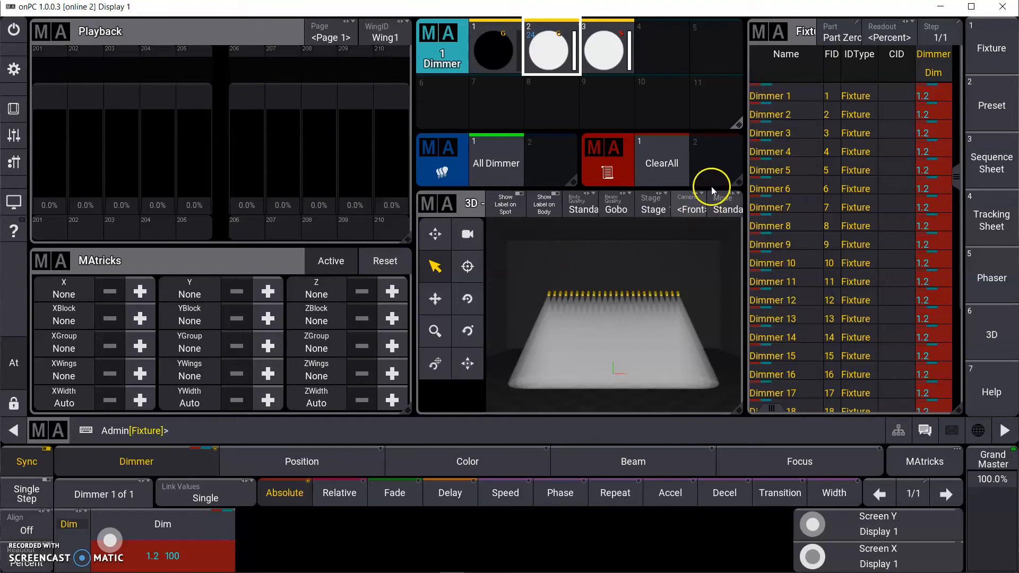
left_click(670, 166)
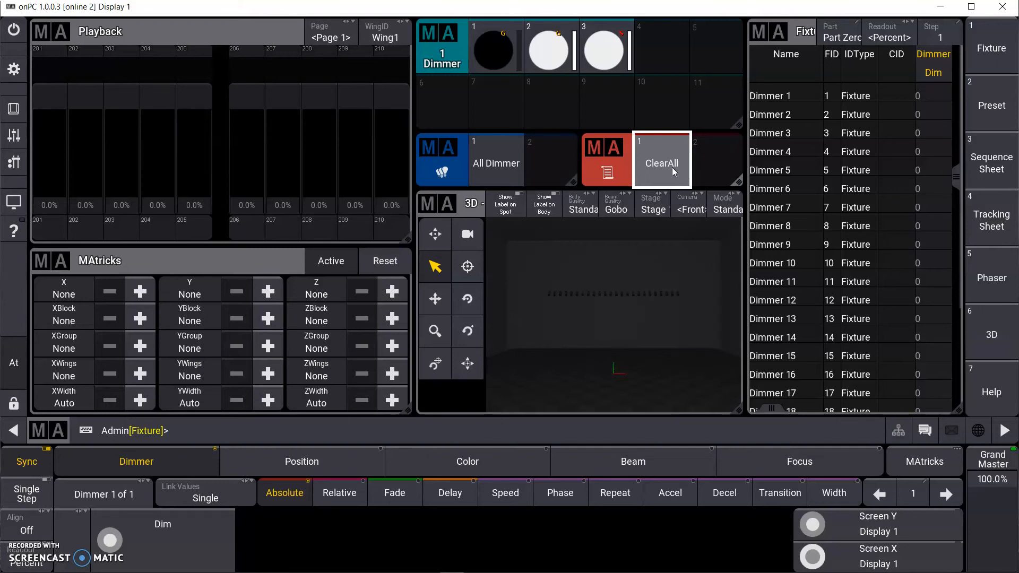
Step: Build a two-step dimmer phaser at 100 and 0 percent on all the dimmers and store it as dimmer preset 4
left_click_drag(537, 273, 703, 319)
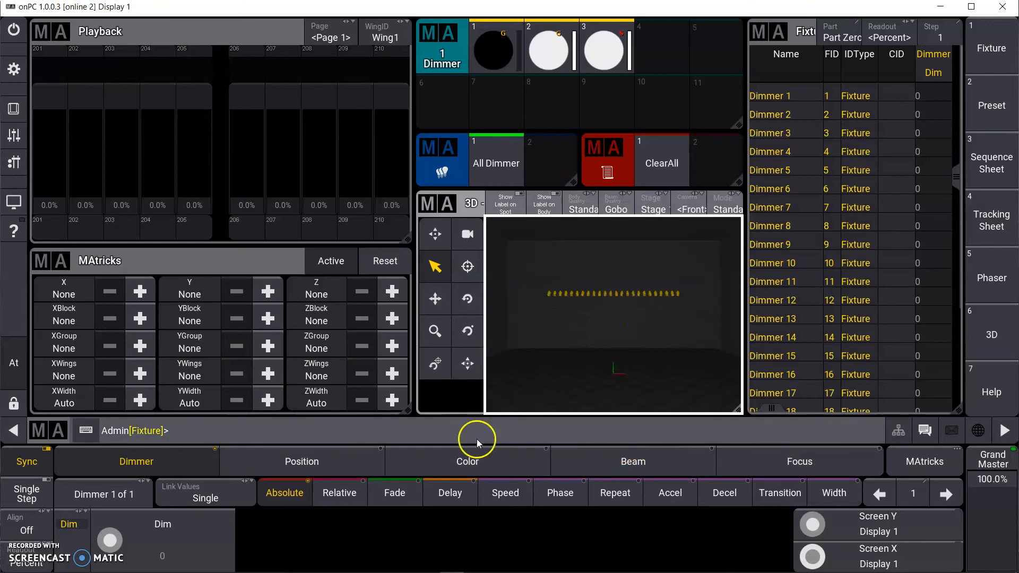
left_click_drag(98, 542, 110, 536)
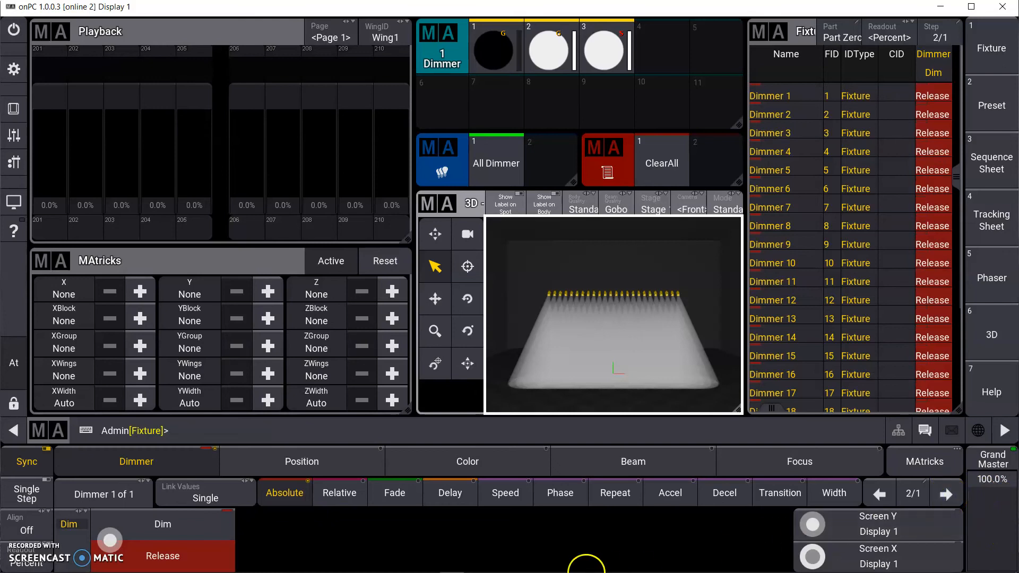
mouse_move(566, 571)
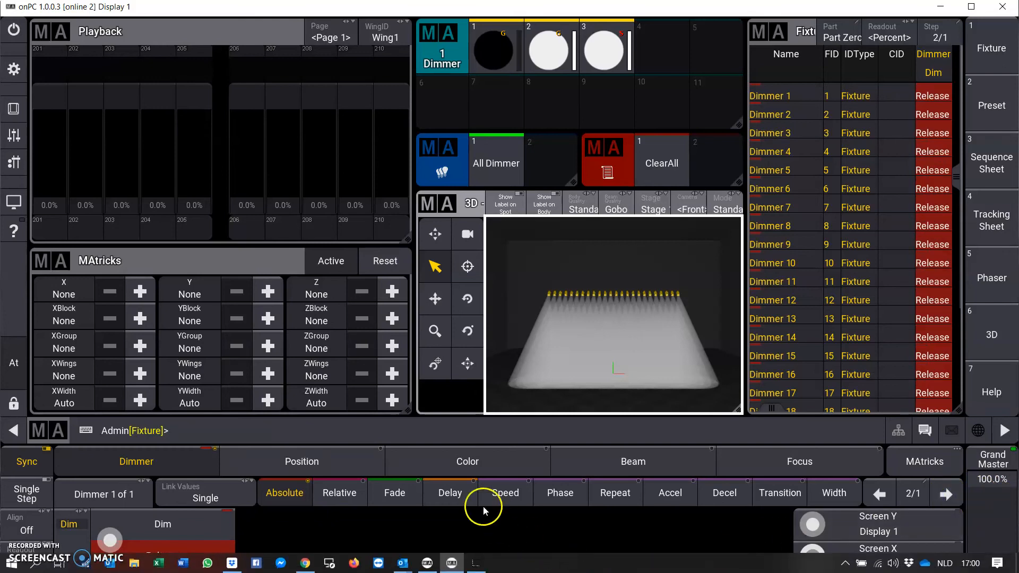
left_click(114, 533)
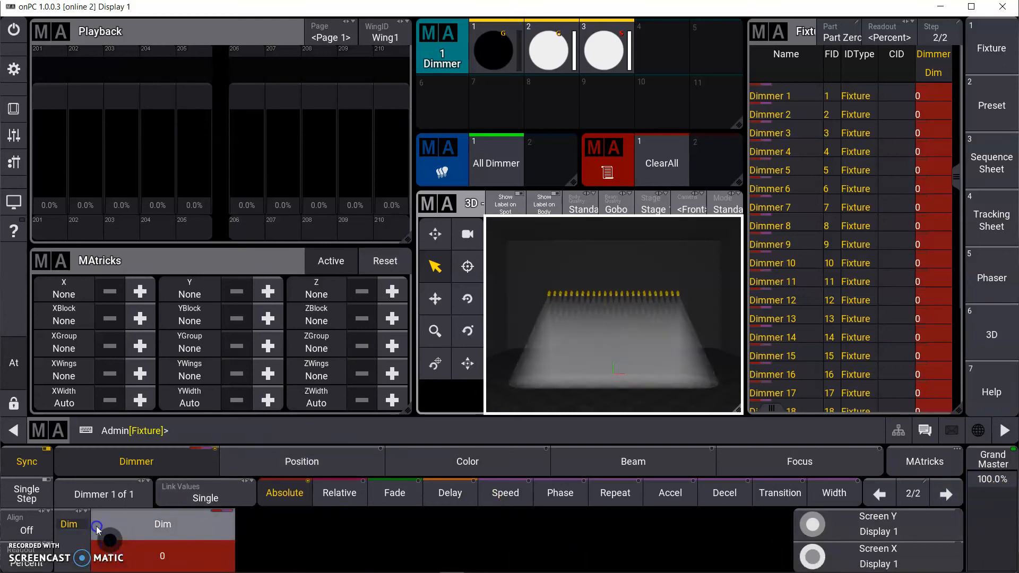
left_click(315, 531)
left_click(287, 552)
left_click(718, 303)
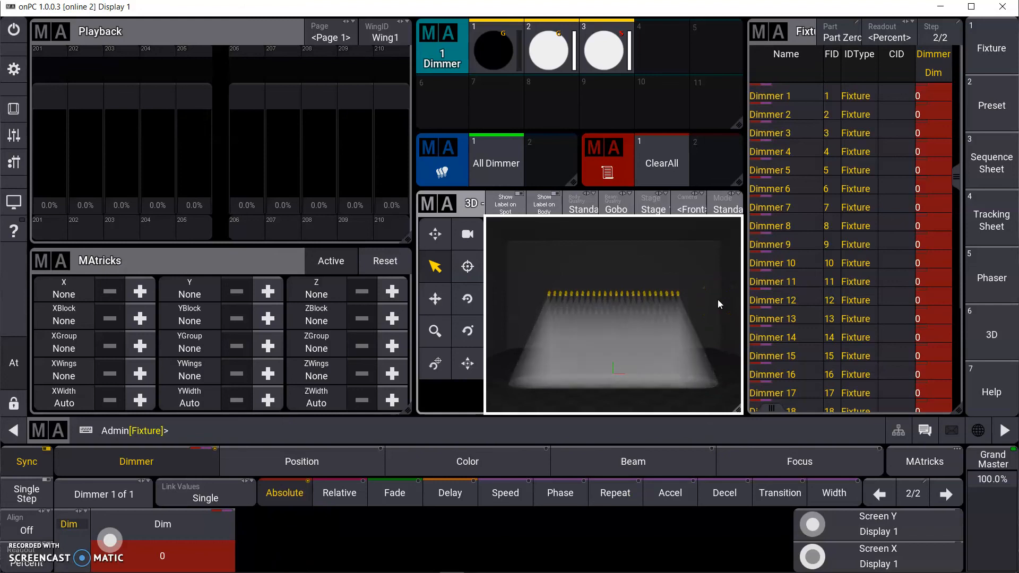
left_click_drag(717, 299, 721, 227)
left_click(670, 56)
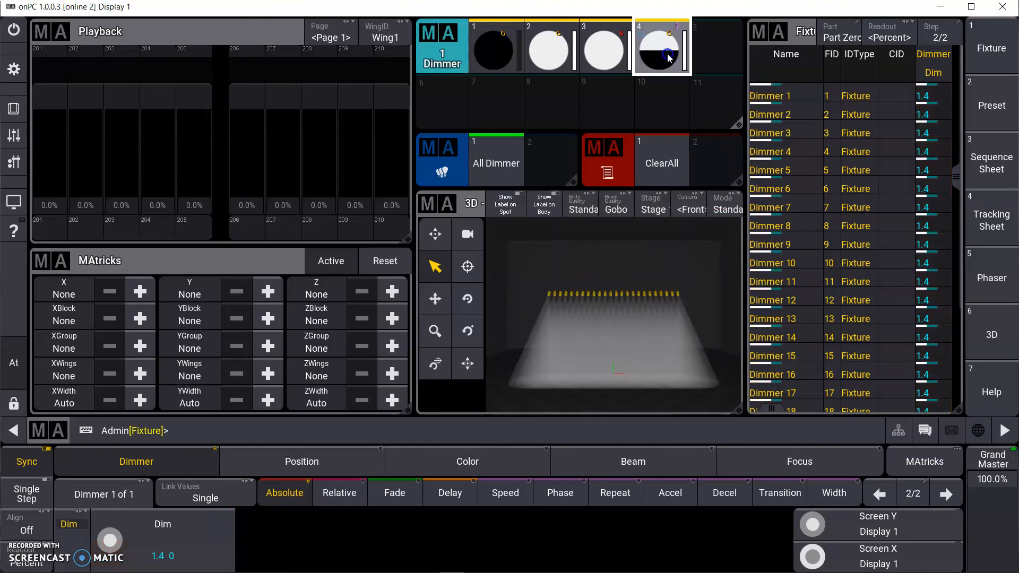
Step: Clear the programmer and apply phaser preset 4 to Dimmers 1 to 11
left_click(679, 30)
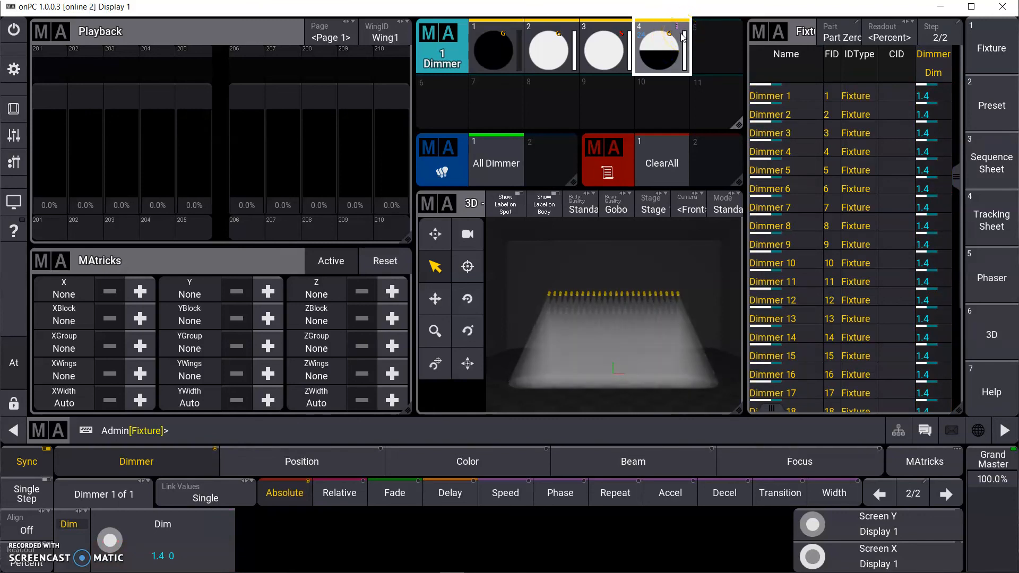
left_click(16, 364)
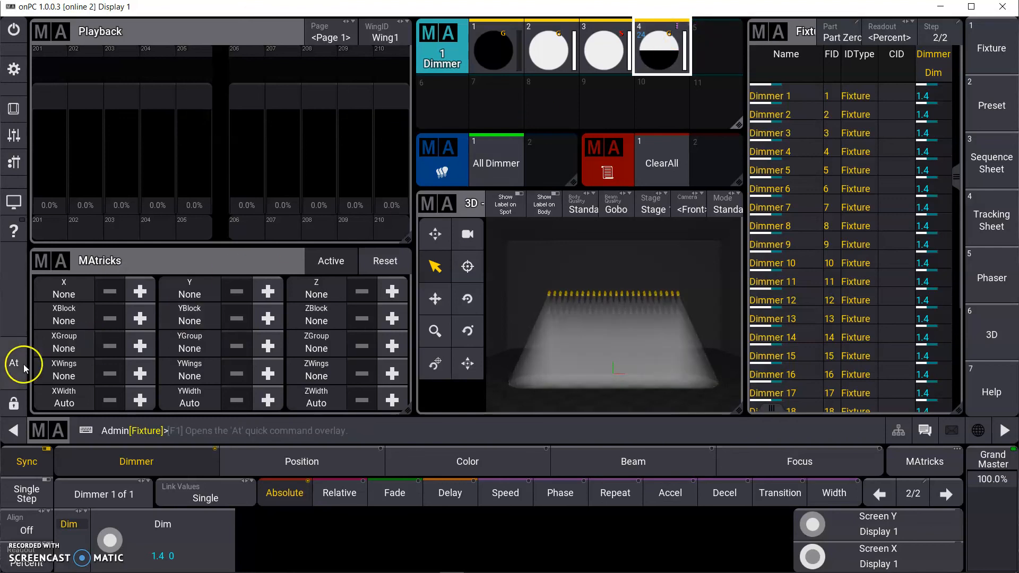
left_click(81, 402)
left_click(582, 393)
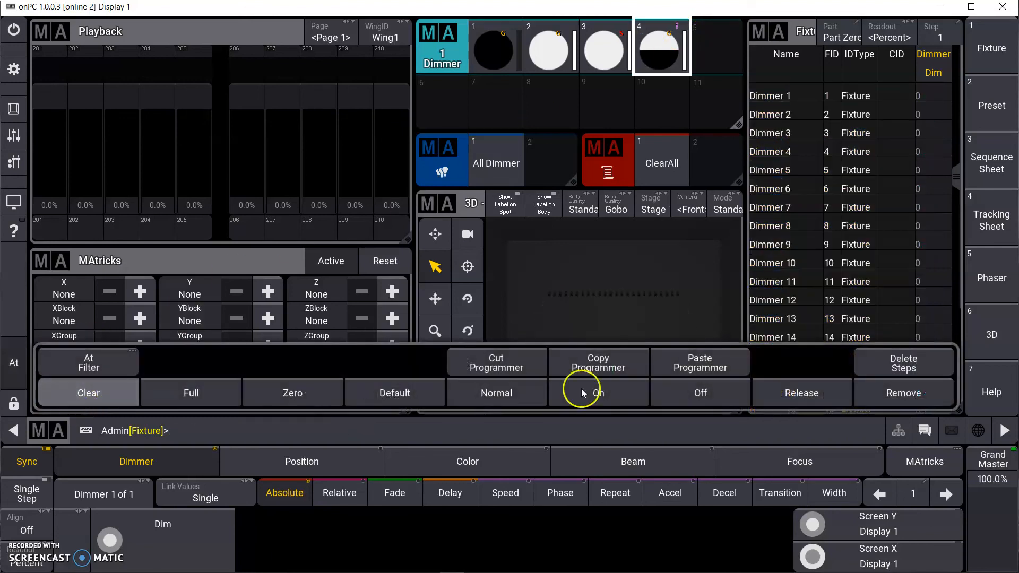
left_click_drag(534, 269, 607, 319)
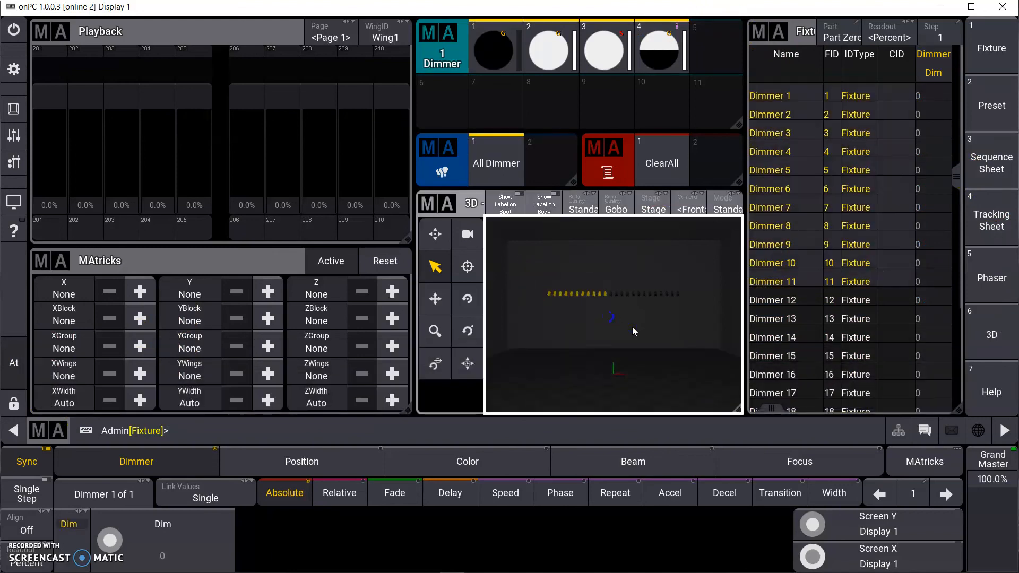
left_click(661, 52)
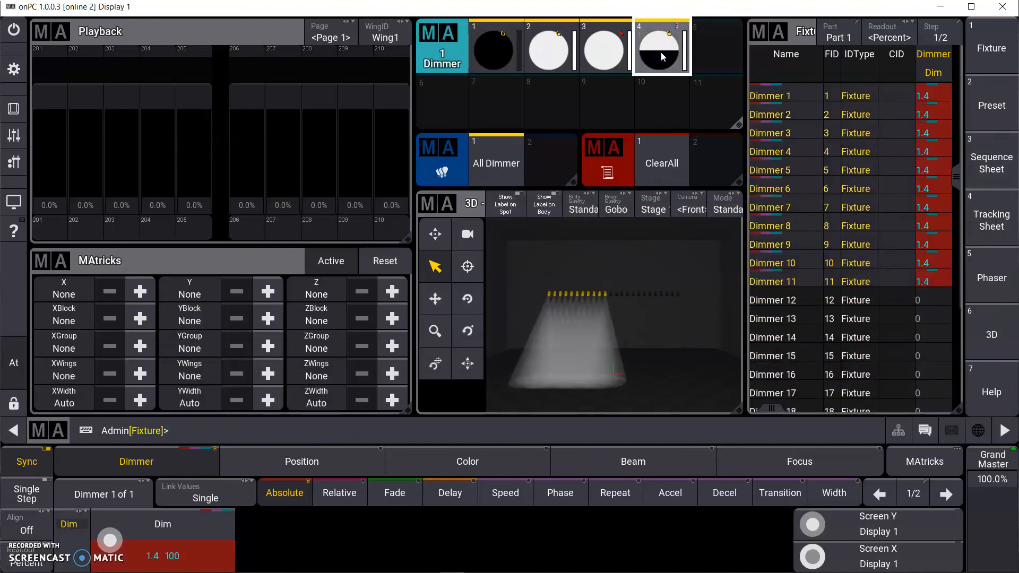